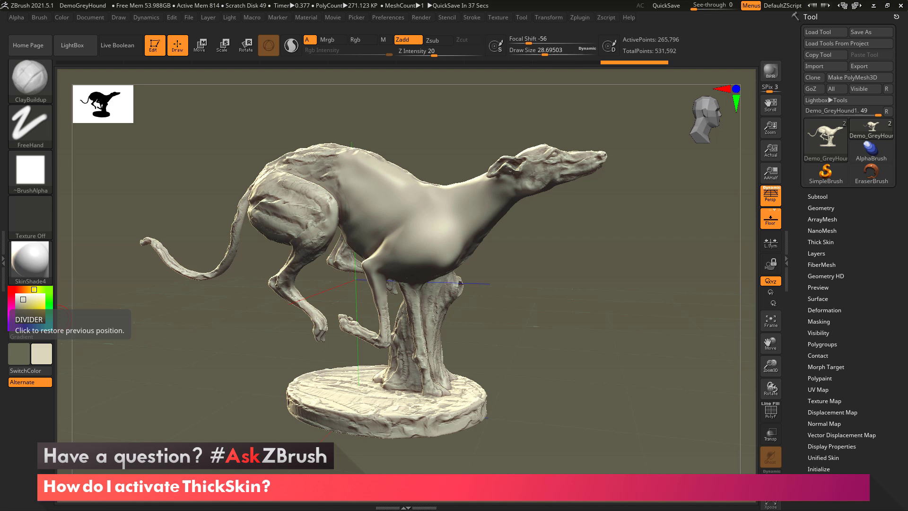
# Browse the sample projects in LightBox for the DemoGreyHound project.
pyautogui.moveTo(578, 325); pyautogui.dragTo(553, 314)
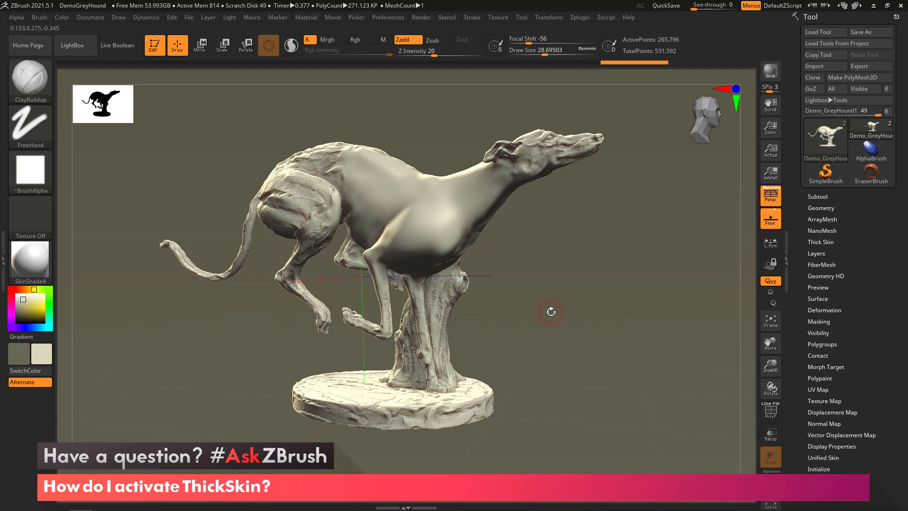
pyautogui.click(73, 45)
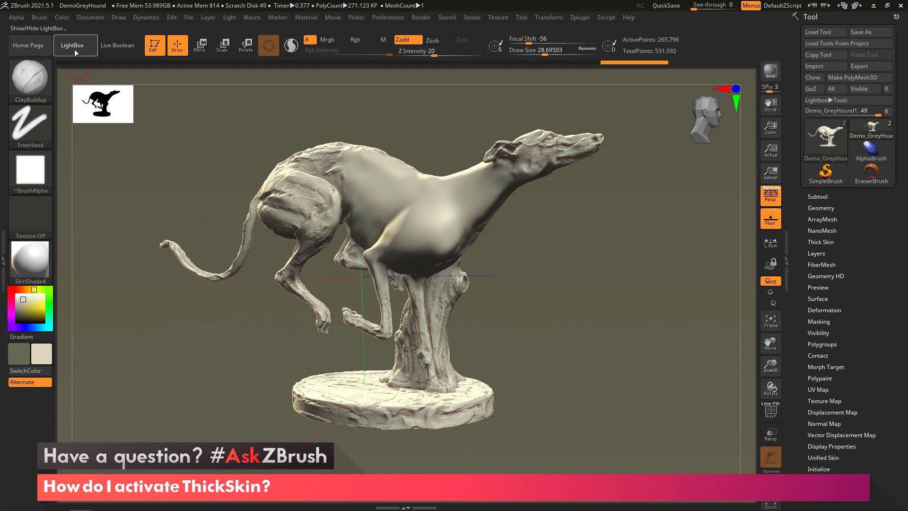
pyautogui.click(127, 76)
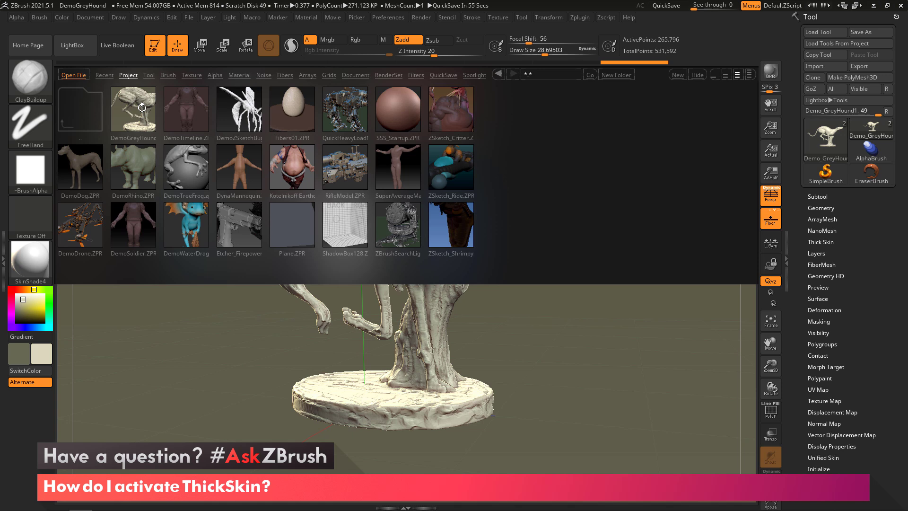
pyautogui.doubleClick(142, 108)
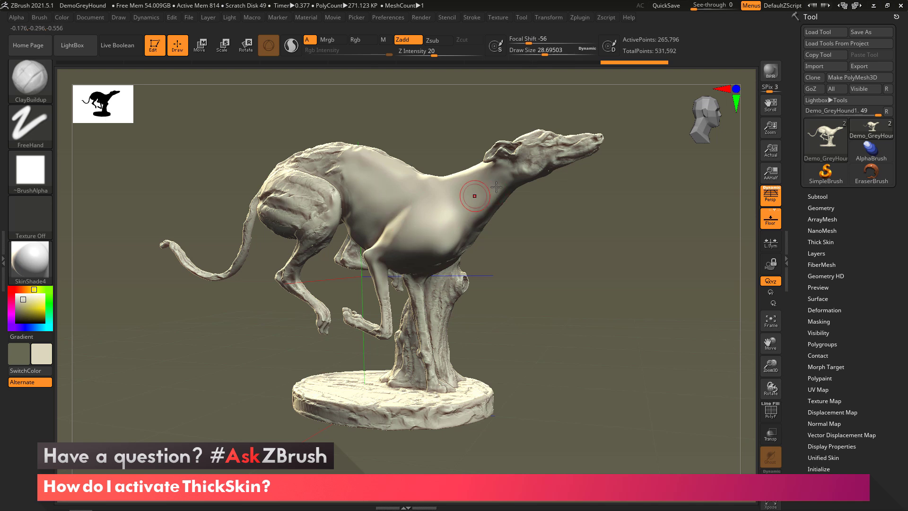
# Turn on Thick Skin for the greyhound's current subtool.
pyautogui.moveTo(544, 322)
pyautogui.mouseDown()
pyautogui.moveTo(533, 333)
pyautogui.moveTo(533, 324)
pyautogui.mouseUp()
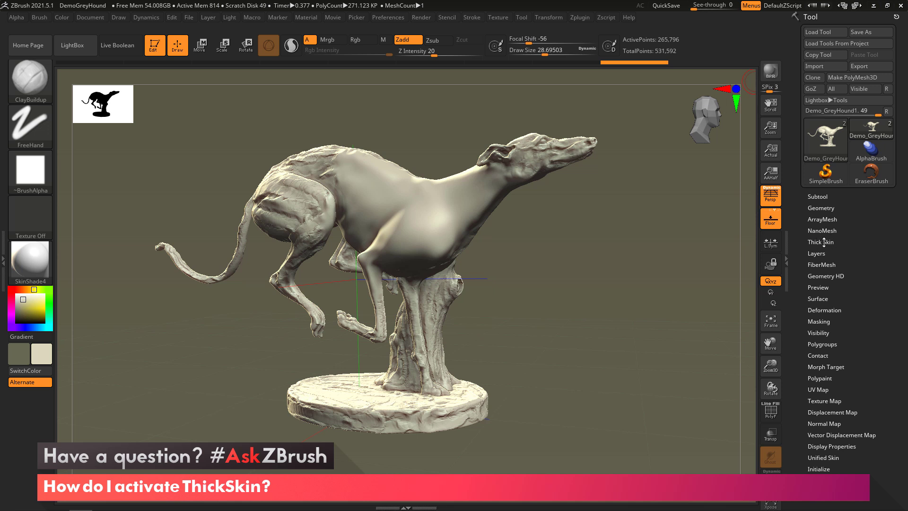
pyautogui.click(826, 242)
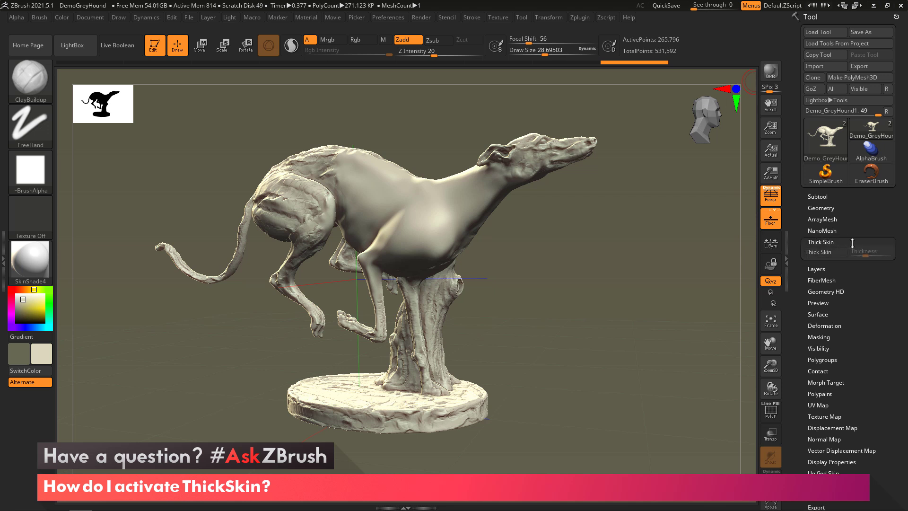
pyautogui.click(823, 253)
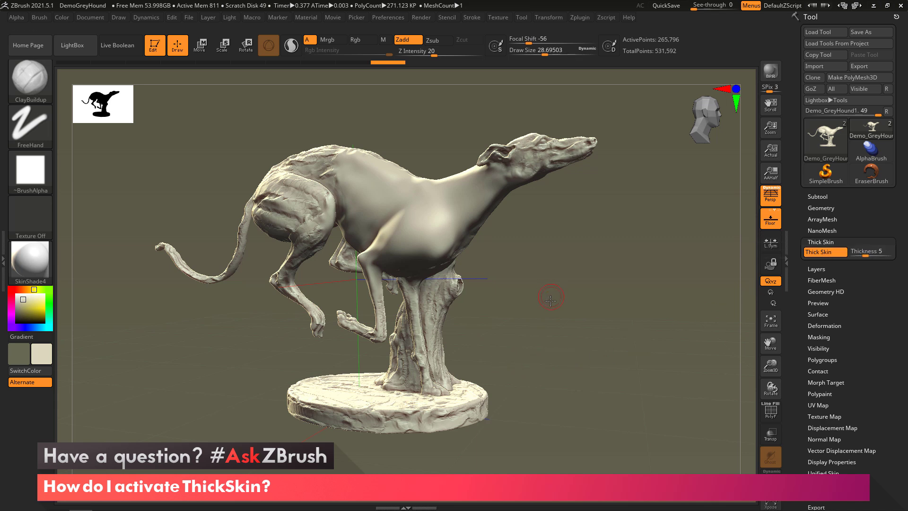
# Set the draw size to about 18 and build up a small clay patch on the greyhound's neck.
pyautogui.moveTo(497, 257)
pyautogui.keyDown('alt'); pyautogui.mouseDown(button='right')
pyautogui.moveTo(503, 288)
pyautogui.moveTo(473, 288)
pyautogui.moveTo(473, 315)
pyautogui.mouseUp(button='right'); pyautogui.keyUp('alt')
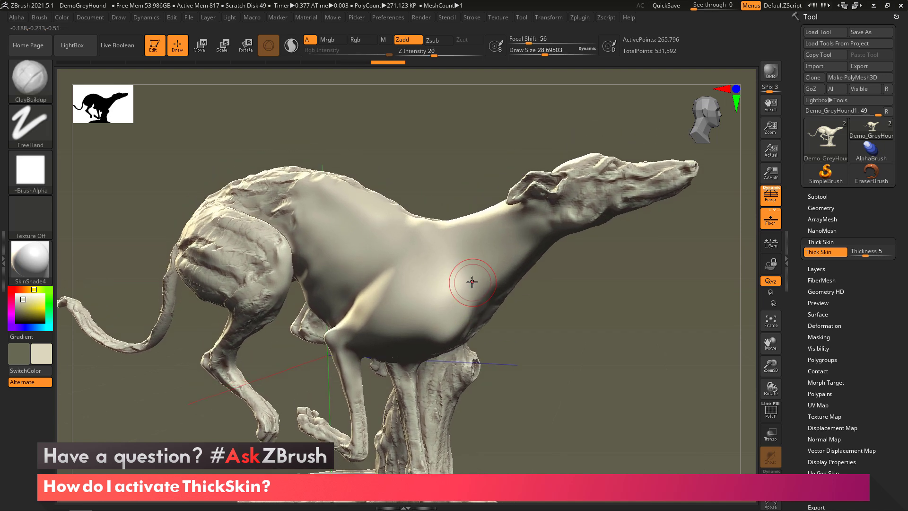
pyautogui.press('s')
pyautogui.moveTo(472, 282)
pyautogui.mouseDown()
pyautogui.moveTo(486, 254)
pyautogui.moveTo(477, 263)
pyautogui.mouseUp()
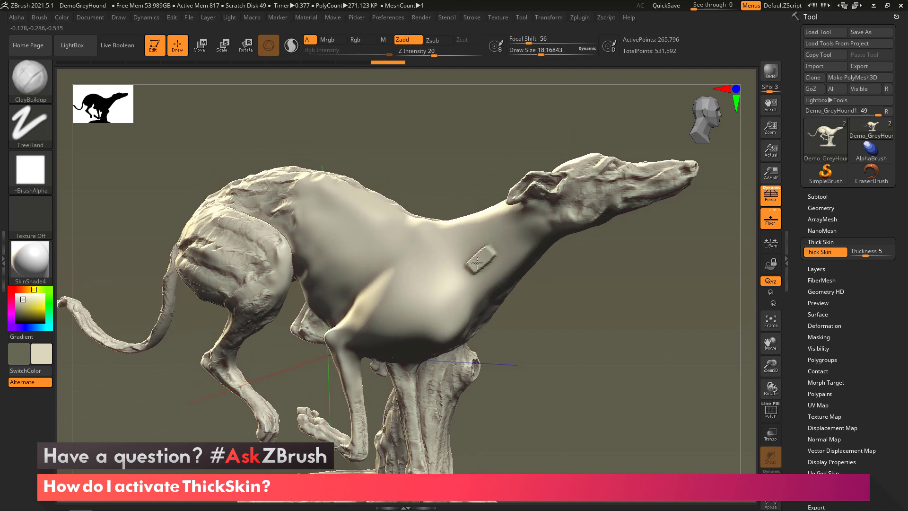
pyautogui.keyDown('ctrl'); pyautogui.moveTo(481, 258); pyautogui.dragTo(495, 250, button='right'); pyautogui.keyUp('ctrl')
pyautogui.moveTo(478, 249); pyautogui.dragTo(473, 268)
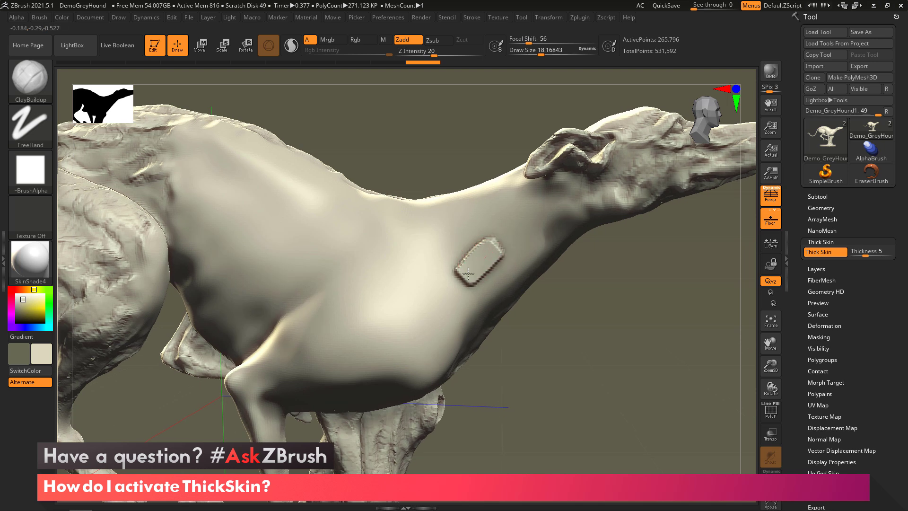
# Add ClayBuildup patches on the greyhound's shoulder and merge them into one larger raised area.
pyautogui.moveTo(466, 281)
pyautogui.mouseDown(button='right')
pyautogui.moveTo(486, 253)
pyautogui.moveTo(473, 259)
pyautogui.mouseUp(button='right')
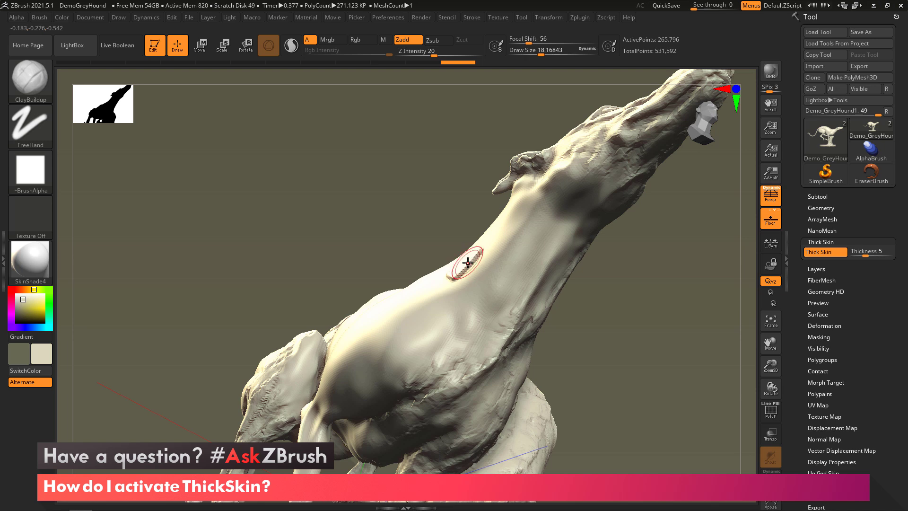
pyautogui.moveTo(468, 263)
pyautogui.mouseDown(button='right')
pyautogui.moveTo(483, 289)
pyautogui.moveTo(503, 300)
pyautogui.moveTo(438, 300)
pyautogui.mouseUp(button='right')
pyautogui.moveTo(438, 299)
pyautogui.mouseDown()
pyautogui.moveTo(429, 302)
pyautogui.moveTo(434, 297)
pyautogui.mouseUp()
pyautogui.moveTo(455, 327); pyautogui.dragTo(460, 324)
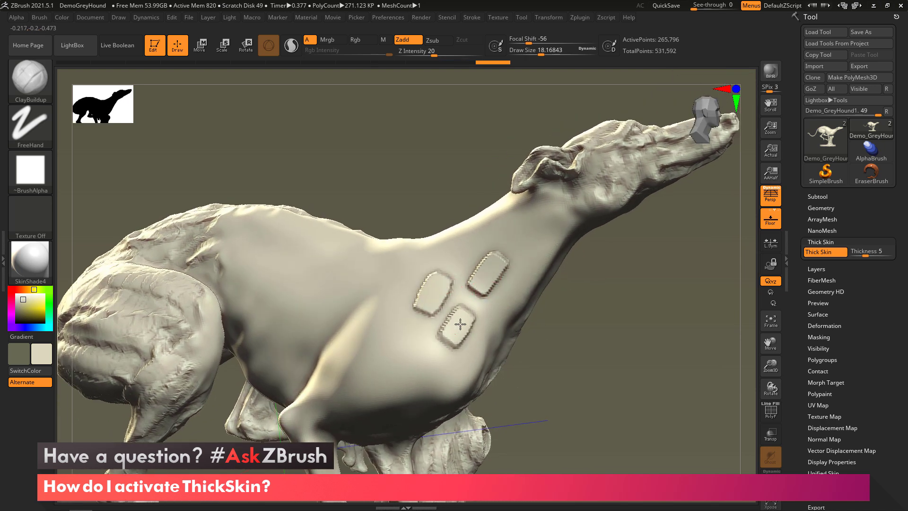
pyautogui.moveTo(473, 336); pyautogui.dragTo(472, 324, button='right')
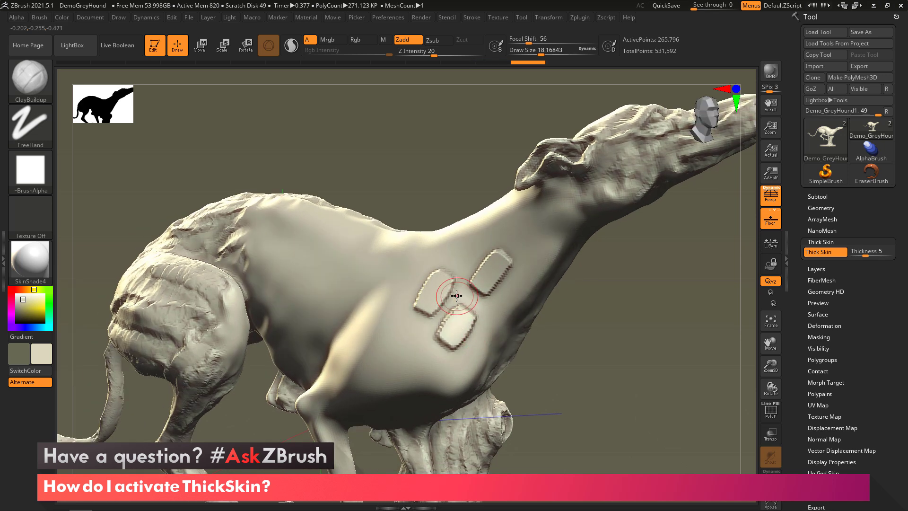
pyautogui.moveTo(457, 296)
pyautogui.mouseDown()
pyautogui.moveTo(435, 329)
pyautogui.moveTo(448, 290)
pyautogui.mouseUp()
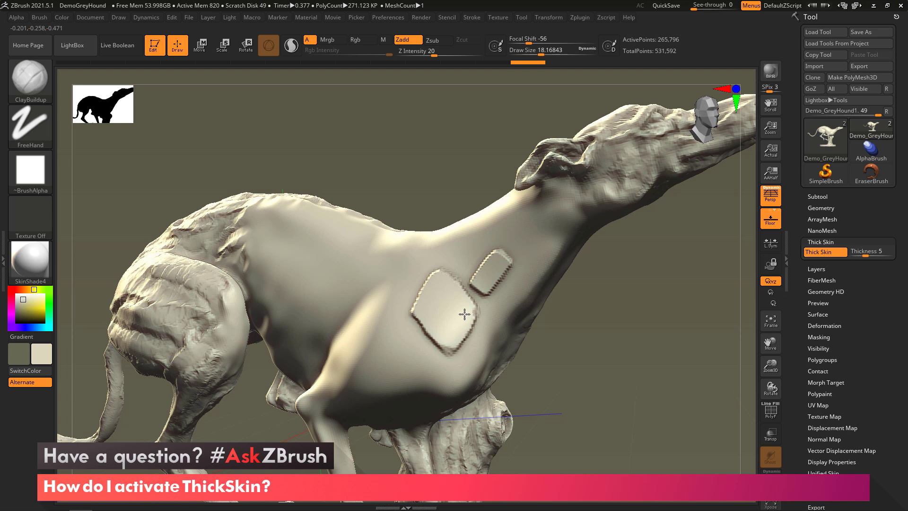
# Build up a large clay patch on the greyhound's ribcage behind the shoulder.
pyautogui.moveTo(469, 289); pyautogui.dragTo(515, 352, button='right')
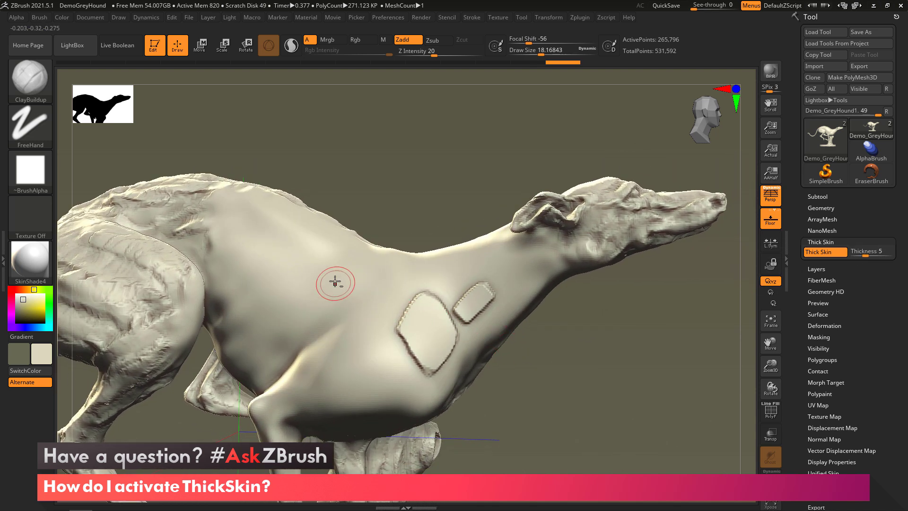
pyautogui.moveTo(330, 284); pyautogui.dragTo(313, 294)
pyautogui.moveTo(425, 345); pyautogui.dragTo(389, 318, button='right')
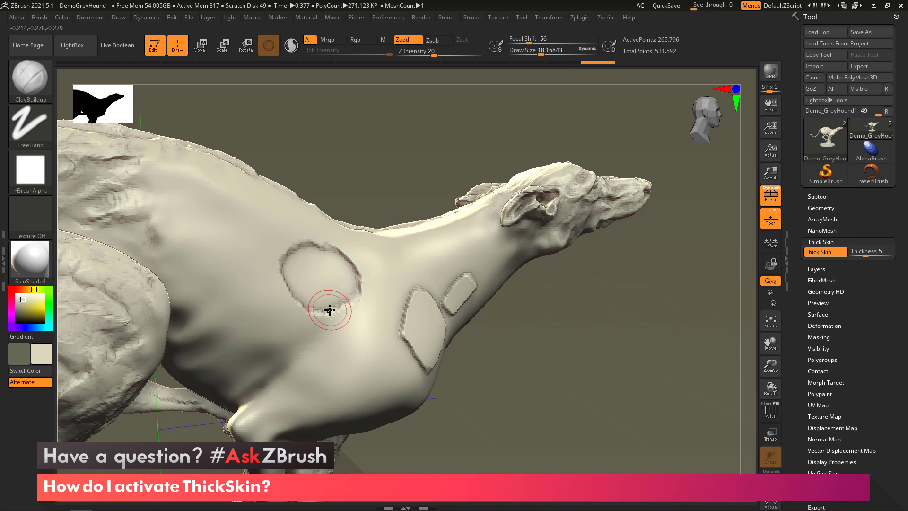
pyautogui.moveTo(340, 354); pyautogui.dragTo(353, 304)
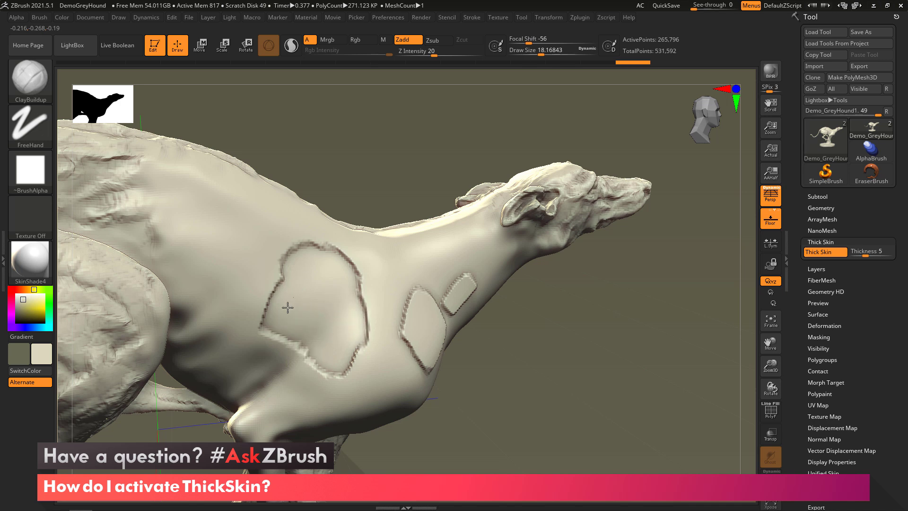
pyautogui.moveTo(466, 366)
pyautogui.mouseDown(button='right')
pyautogui.moveTo(488, 379)
pyautogui.moveTo(525, 365)
pyautogui.moveTo(504, 364)
pyautogui.mouseUp(button='right')
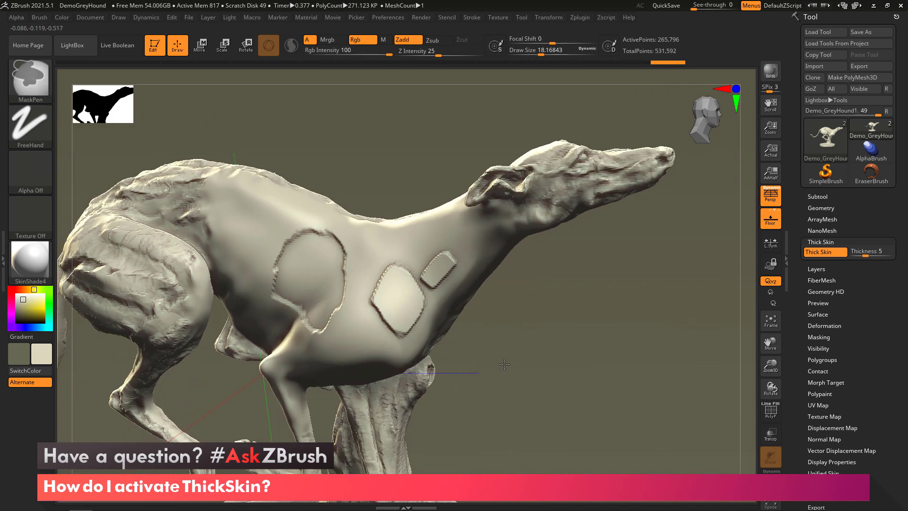
# Set the Thick Skin thickness to 0.0001.
pyautogui.moveTo(505, 363); pyautogui.dragTo(524, 350)
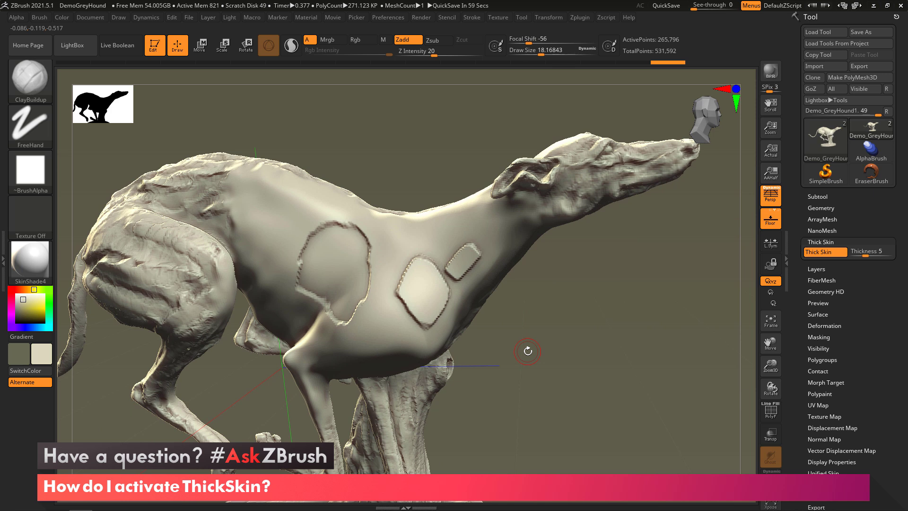
pyautogui.click(851, 255)
pyautogui.write('0.0001')
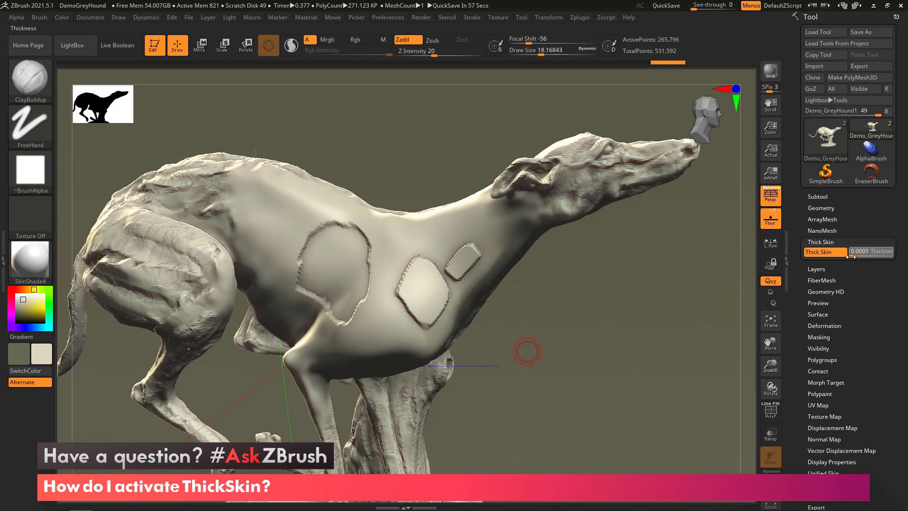
pyautogui.press('Return')
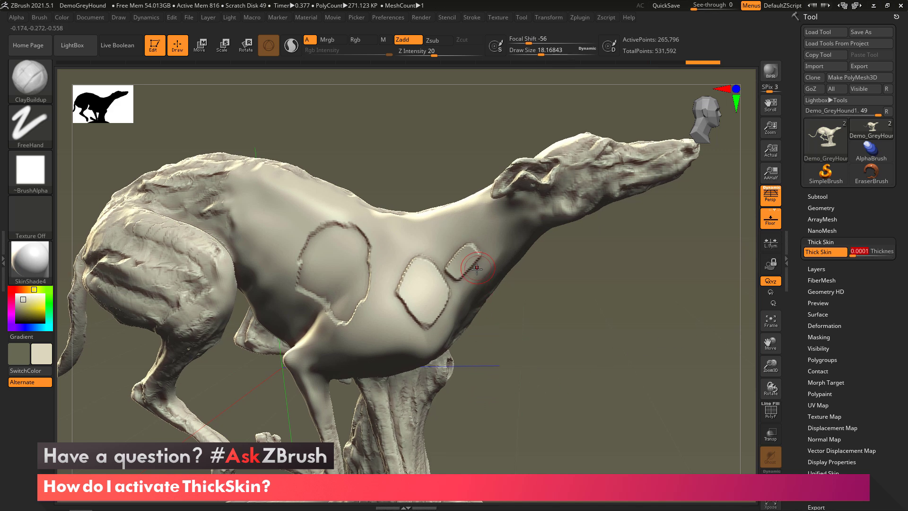
# Brush over the neck and shoulder patches to return them to the original surface, enlarging the draw size to about 26.
pyautogui.moveTo(477, 268)
pyautogui.mouseDown()
pyautogui.moveTo(453, 259)
pyautogui.moveTo(464, 267)
pyautogui.moveTo(451, 267)
pyautogui.moveTo(430, 327)
pyautogui.moveTo(444, 297)
pyautogui.mouseUp()
pyautogui.press('s')
pyautogui.moveTo(444, 297); pyautogui.dragTo(441, 305, button='right')
pyautogui.click(442, 304)
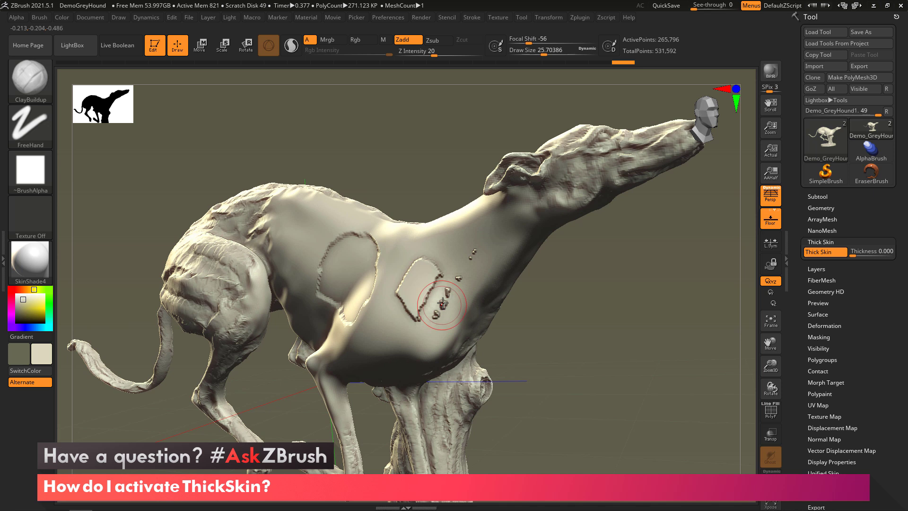
pyautogui.moveTo(443, 303)
pyautogui.mouseDown()
pyautogui.moveTo(421, 272)
pyautogui.moveTo(405, 288)
pyautogui.moveTo(417, 298)
pyautogui.moveTo(457, 278)
pyautogui.mouseUp()
# Enlarge the draw size to about 55 and brush away the remaining patches on the shoulder and ribcage.
pyautogui.press('s')
pyautogui.moveTo(382, 309)
pyautogui.keyDown('shift'); pyautogui.mouseDown()
pyautogui.moveTo(345, 320)
pyautogui.moveTo(341, 255)
pyautogui.moveTo(323, 277)
pyautogui.mouseUp(); pyautogui.keyUp('shift')
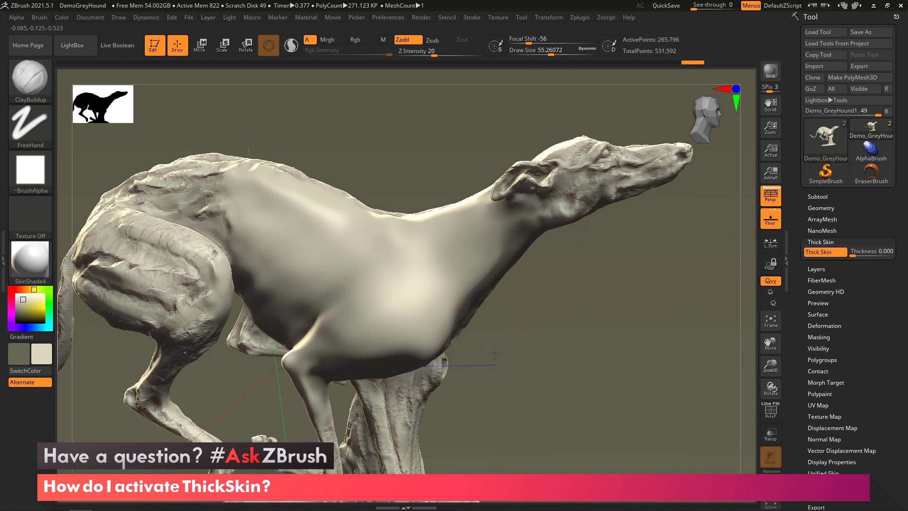
pyautogui.moveTo(494, 352); pyautogui.dragTo(506, 353)
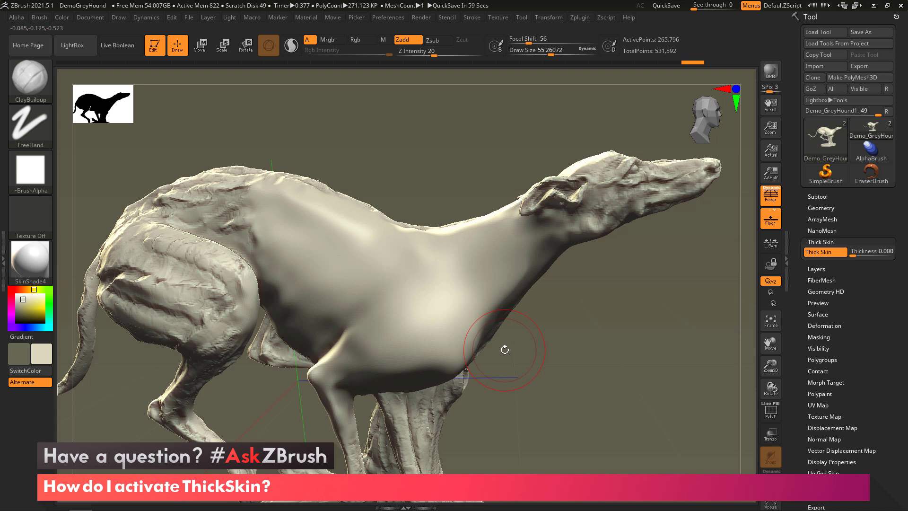
# Switch to the Demo_GreyHound subtool and hide Demo_GreyHound1.
pyautogui.press('Up')
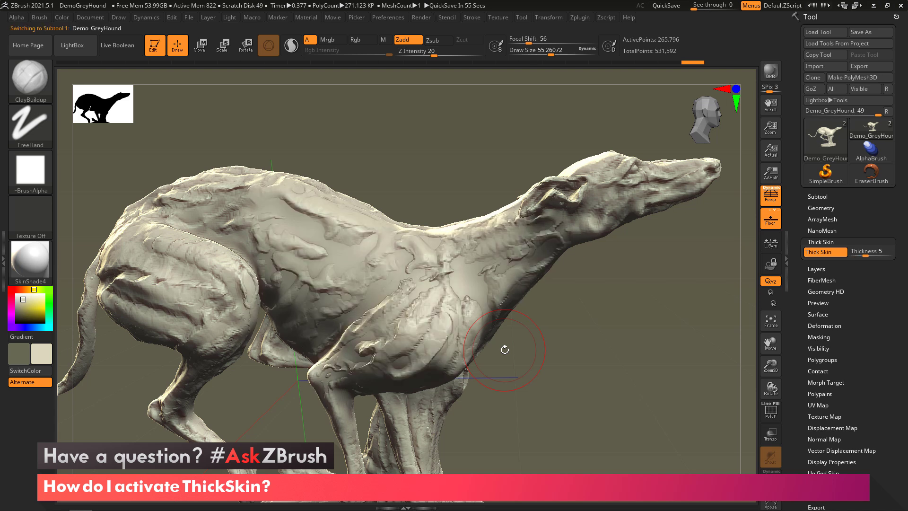
pyautogui.click(821, 197)
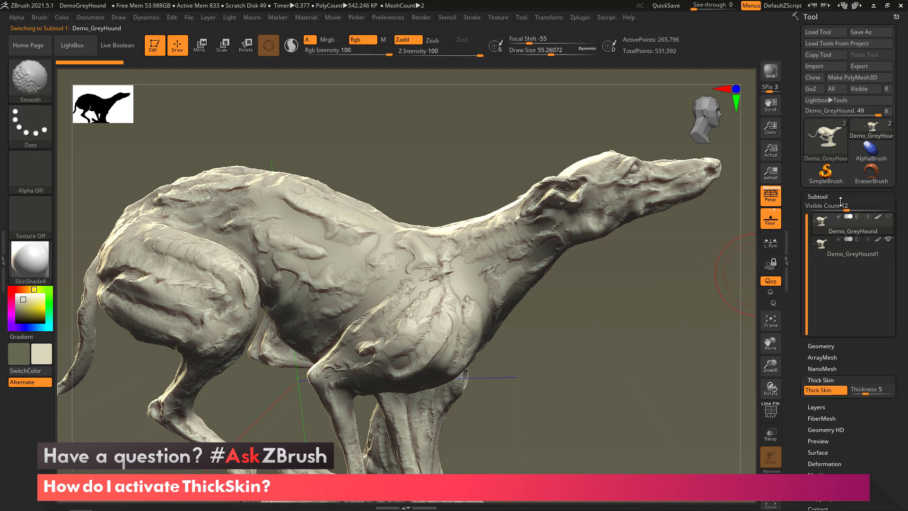
pyautogui.click(821, 197)
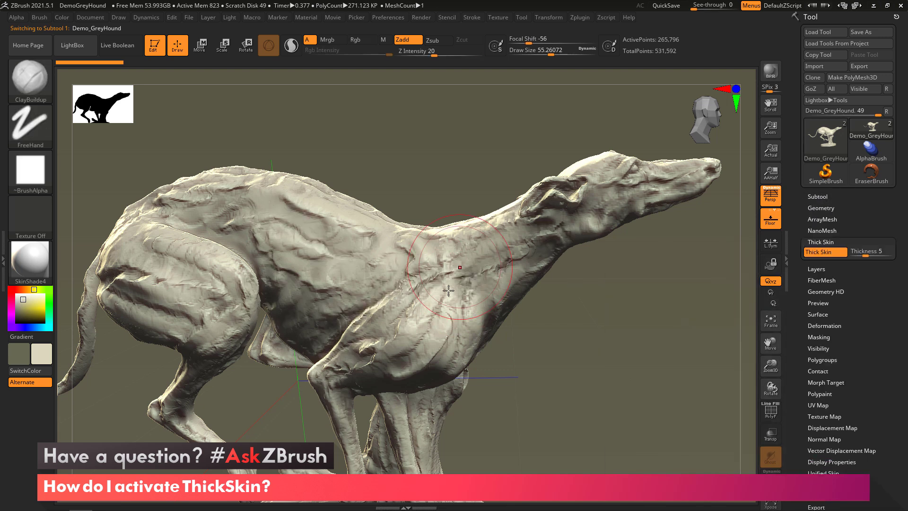
# Select the ThickSkinClay brush for sculpting the greyhound.
pyautogui.keyDown('ctrl'); pyautogui.moveTo(448, 291); pyautogui.dragTo(466, 321, button='right'); pyautogui.keyUp('ctrl')
pyautogui.moveTo(465, 321); pyautogui.dragTo(514, 309)
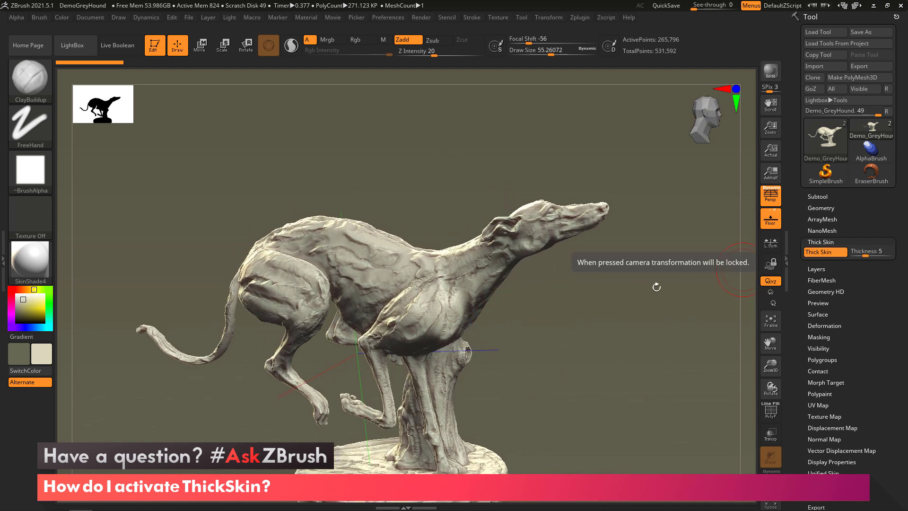
pyautogui.keyDown('ctrl'); pyautogui.moveTo(478, 331); pyautogui.dragTo(465, 301, button='right'); pyautogui.keyUp('ctrl')
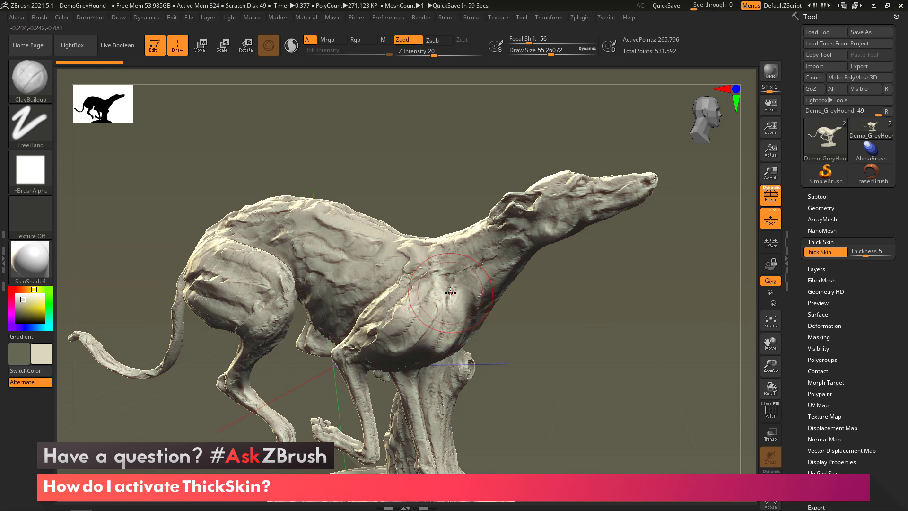
pyautogui.press('b')
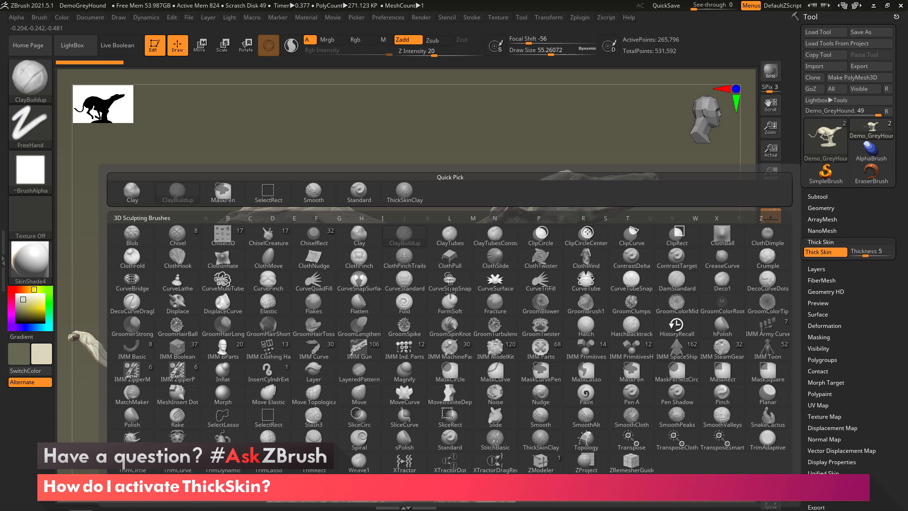
pyautogui.press('t')
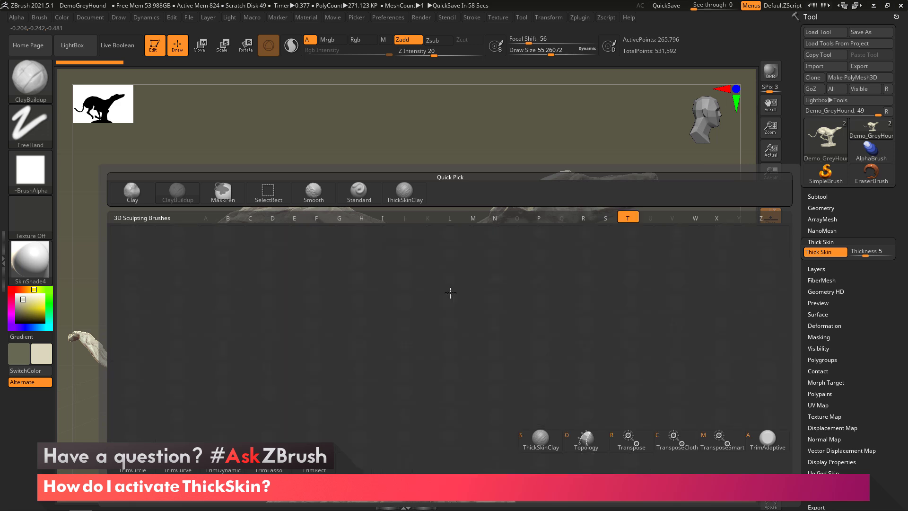
pyautogui.click(541, 444)
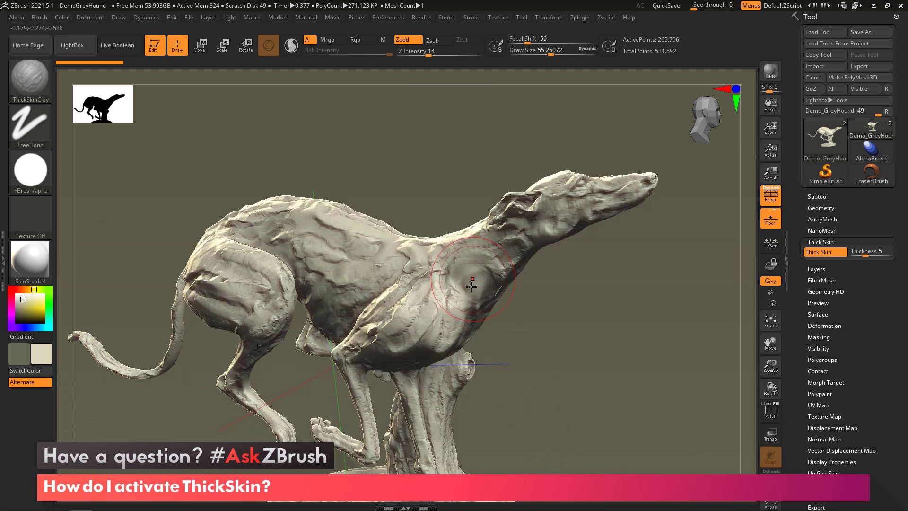
# Set the draw size to about 29 and sculpt clay strokes over the greyhound's shoulder and ribs.
pyautogui.press('s')
pyautogui.moveTo(457, 294); pyautogui.dragTo(450, 293)
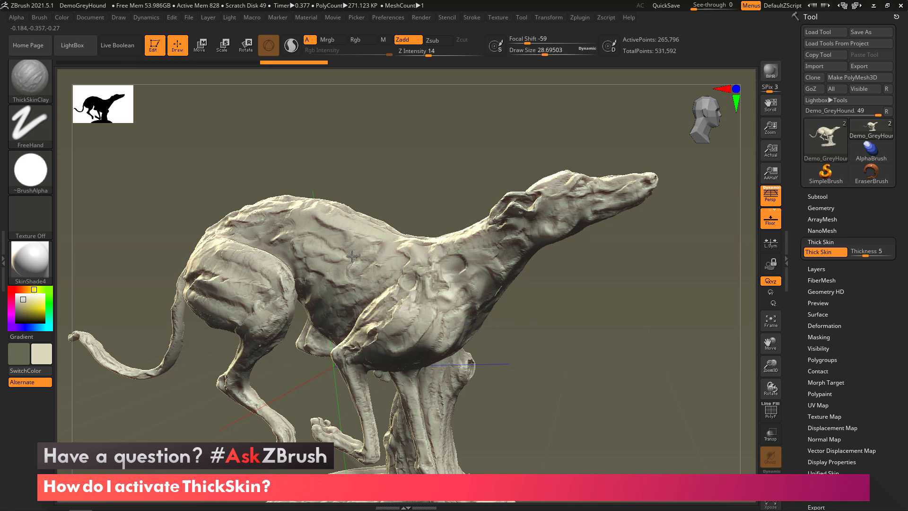
pyautogui.moveTo(352, 257)
pyautogui.mouseDown()
pyautogui.moveTo(334, 251)
pyautogui.moveTo(348, 236)
pyautogui.moveTo(318, 232)
pyautogui.moveTo(305, 259)
pyautogui.moveTo(255, 274)
pyautogui.moveTo(227, 270)
pyautogui.moveTo(265, 294)
pyautogui.moveTo(266, 310)
pyautogui.moveTo(223, 284)
pyautogui.moveTo(251, 272)
pyautogui.moveTo(284, 308)
pyautogui.moveTo(275, 297)
pyautogui.moveTo(255, 350)
pyautogui.mouseUp()
# Sculpt ThickSkinClay strokes over the greyhound's flank and hind thigh.
pyautogui.moveTo(256, 350)
pyautogui.mouseDown(button='right')
pyautogui.moveTo(308, 355)
pyautogui.moveTo(331, 346)
pyautogui.mouseUp(button='right')
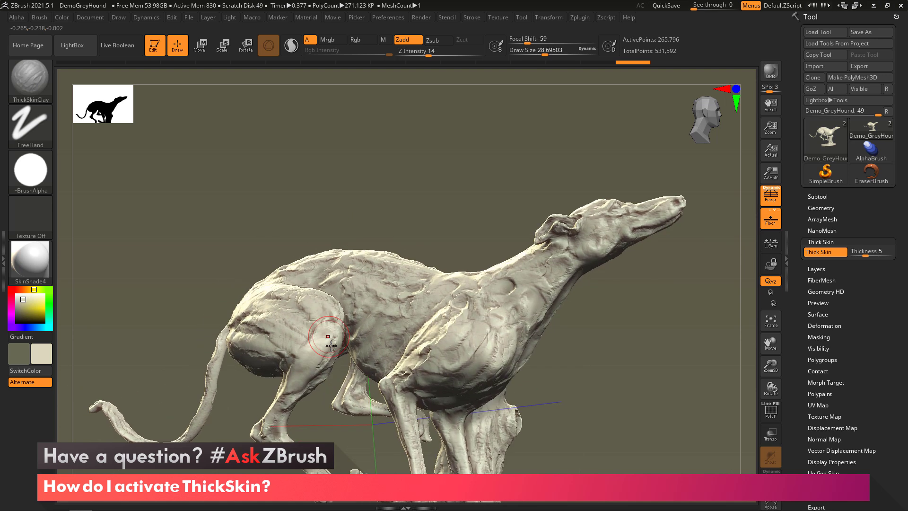
pyautogui.moveTo(331, 345)
pyautogui.mouseDown()
pyautogui.moveTo(311, 378)
pyautogui.moveTo(314, 349)
pyautogui.moveTo(298, 389)
pyautogui.mouseUp()
pyautogui.moveTo(298, 388); pyautogui.dragTo(329, 365, button='right')
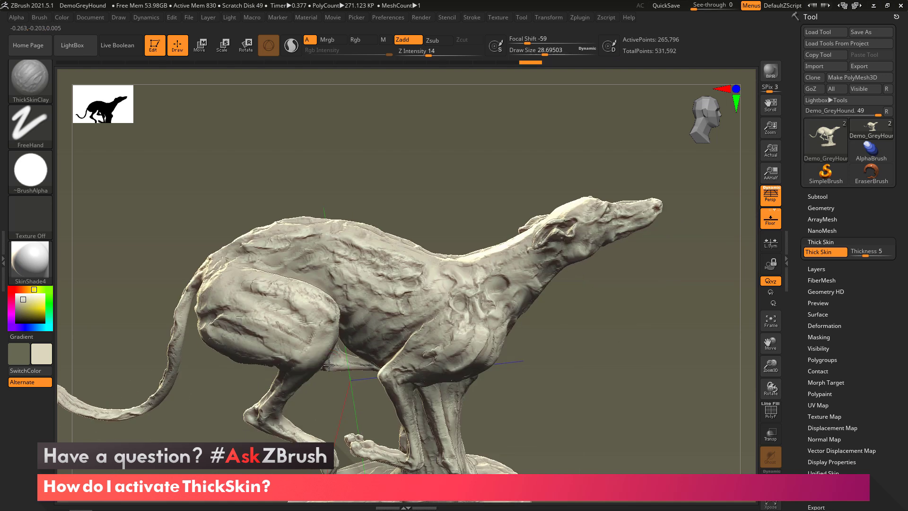
pyautogui.moveTo(329, 366)
pyautogui.mouseDown()
pyautogui.moveTo(246, 290)
pyautogui.moveTo(322, 331)
pyautogui.moveTo(251, 284)
pyautogui.moveTo(283, 317)
pyautogui.mouseUp()
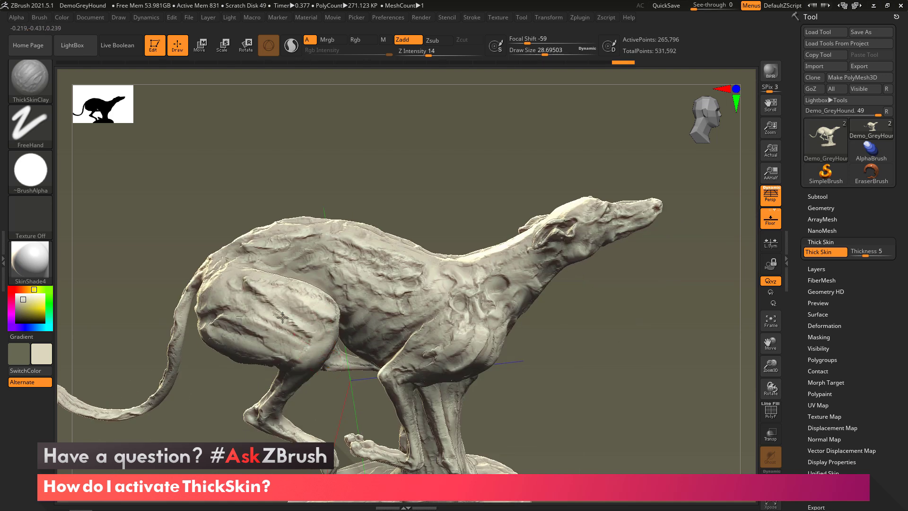
# Undo the last four strokes on the hind thigh.
pyautogui.hotkey('ctrl', 'z')
pyautogui.hotkey('ctrl', 'z')
pyautogui.hotkey('ctrl', 'z')
pyautogui.hotkey('ctrl', 'z')
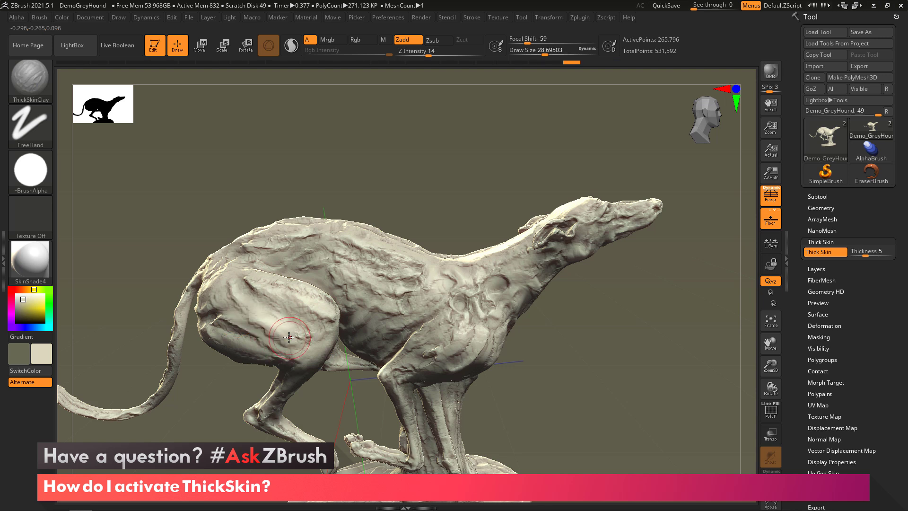
# Smooth the surface of the greyhound's hind thigh.
pyautogui.press('shift')
pyautogui.moveTo(242, 283)
pyautogui.mouseDown()
pyautogui.moveTo(297, 323)
pyautogui.moveTo(302, 342)
pyautogui.mouseUp()
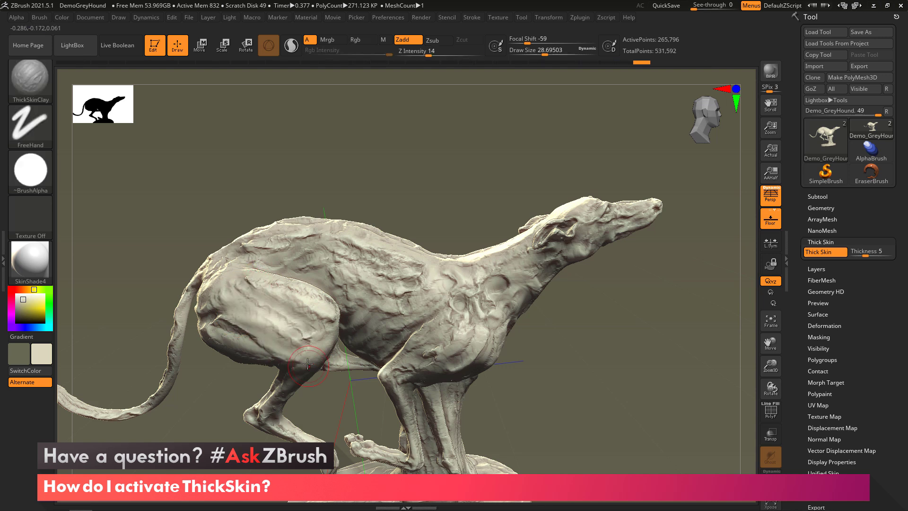
pyautogui.moveTo(527, 405)
pyautogui.keyDown('ctrl'); pyautogui.mouseDown(button='right')
pyautogui.moveTo(517, 352)
pyautogui.moveTo(496, 361)
pyautogui.moveTo(541, 331)
pyautogui.moveTo(519, 355)
pyautogui.moveTo(524, 337)
pyautogui.mouseUp(button='right'); pyautogui.keyUp('ctrl')
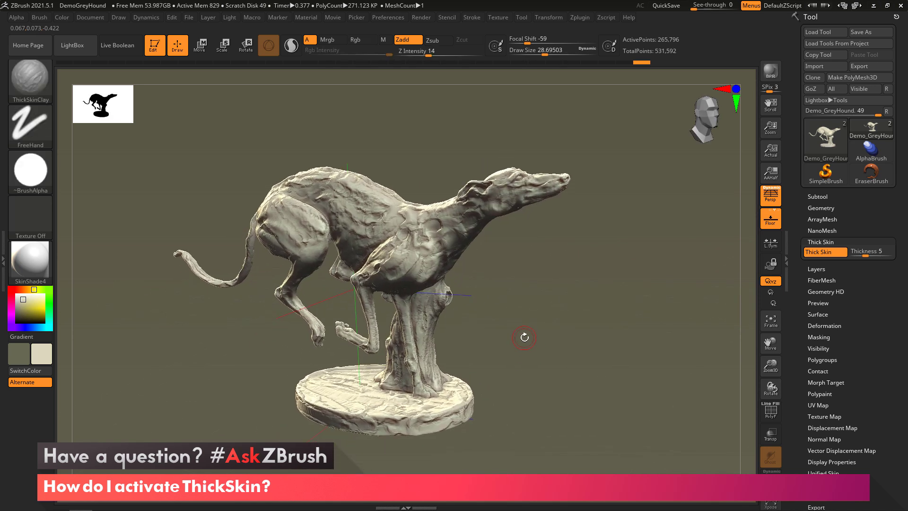